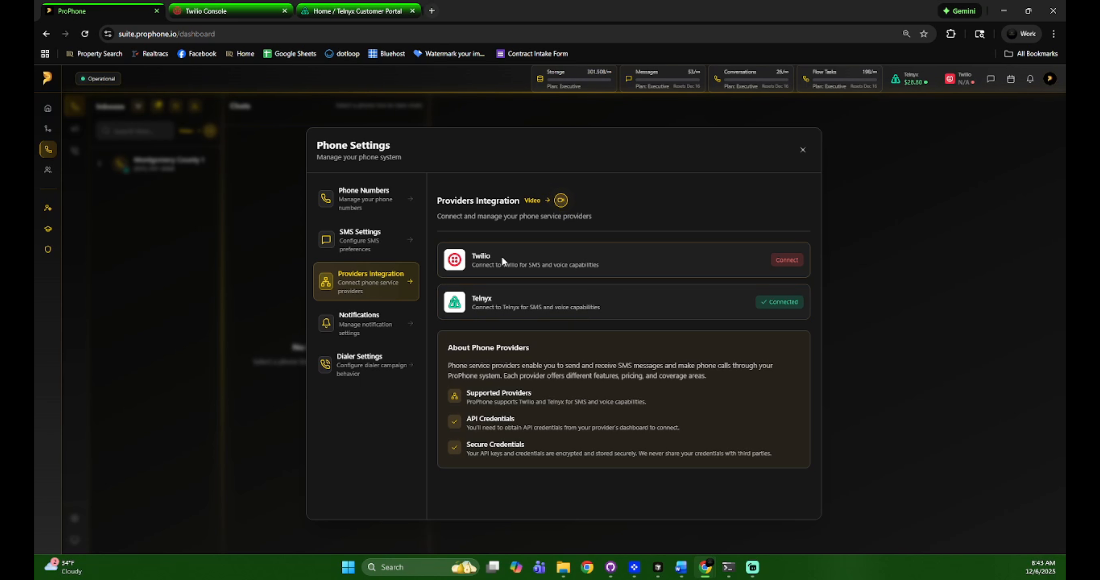
# - Start connecting Twilio as a provider and copy the Account SID from the Twilio console for the form's Account SID field
pyautogui.click(787, 261)
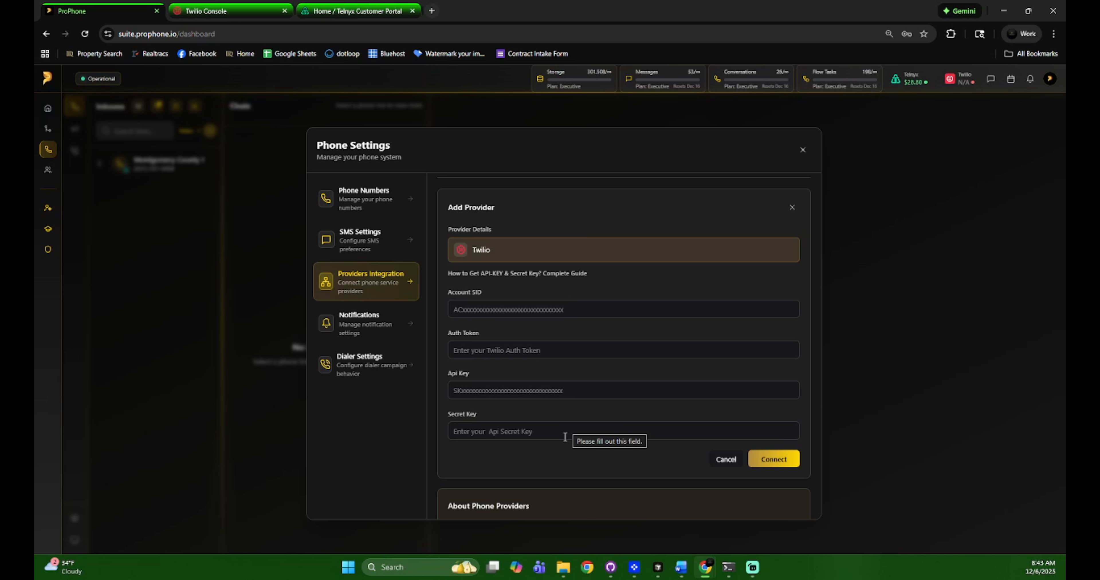
pyautogui.click(252, 12)
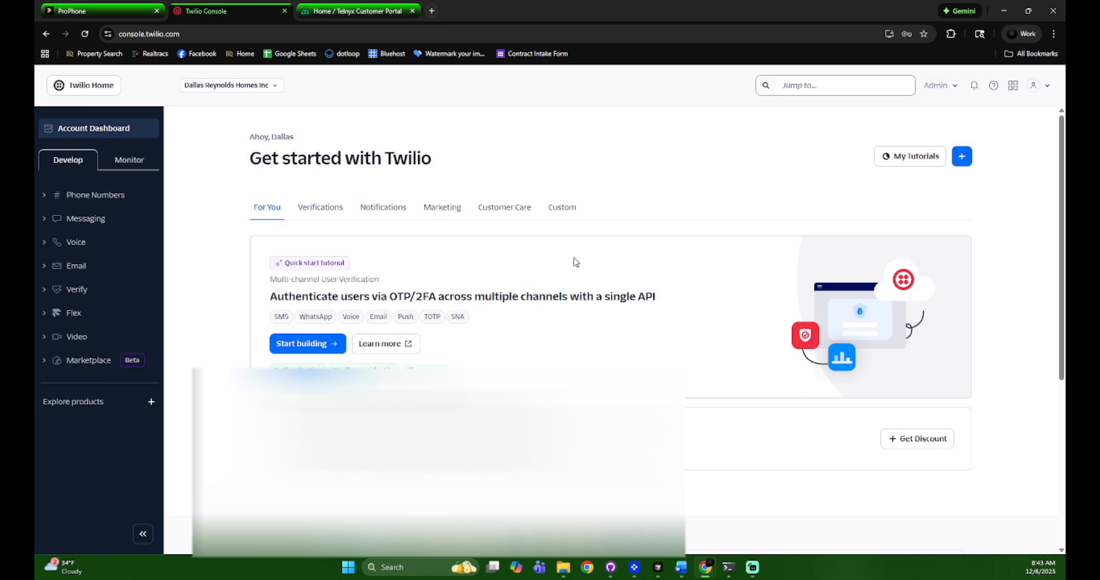
pyautogui.scroll(-5, 574, 257)
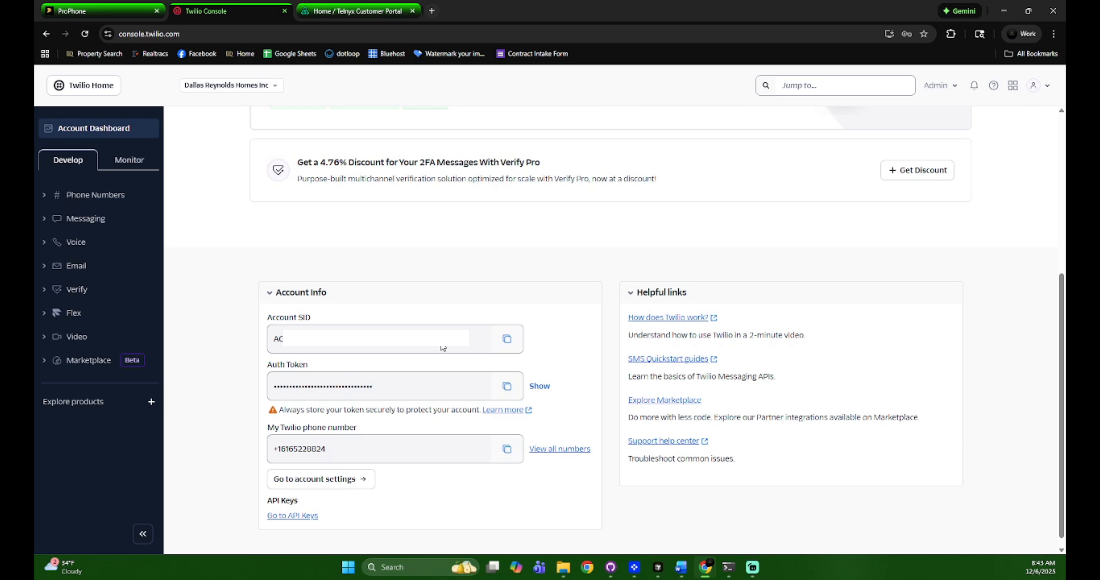
pyautogui.click(507, 341)
pyautogui.click(103, 11)
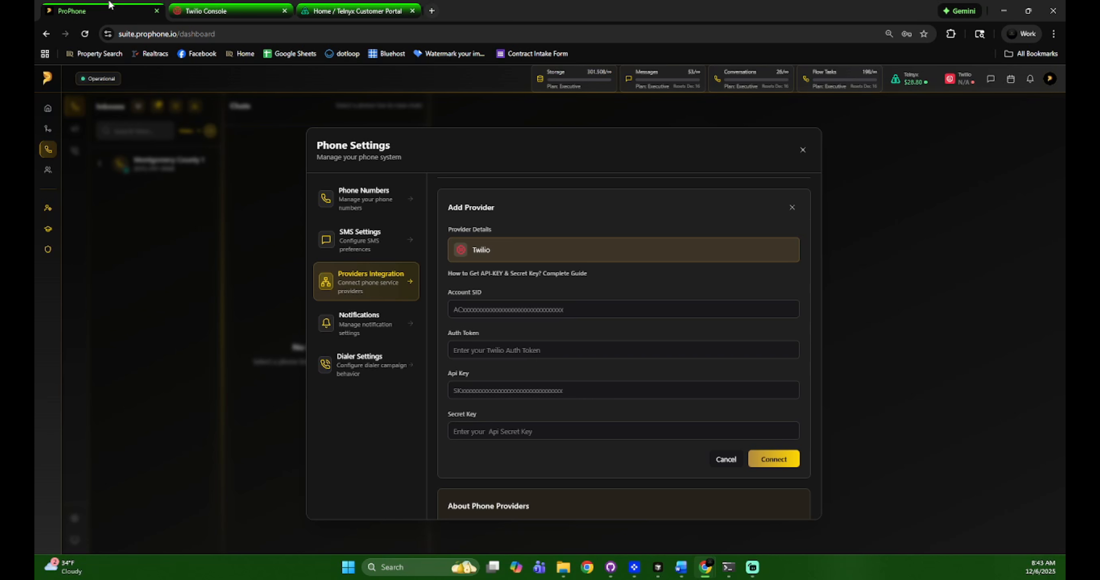
pyautogui.click(494, 307)
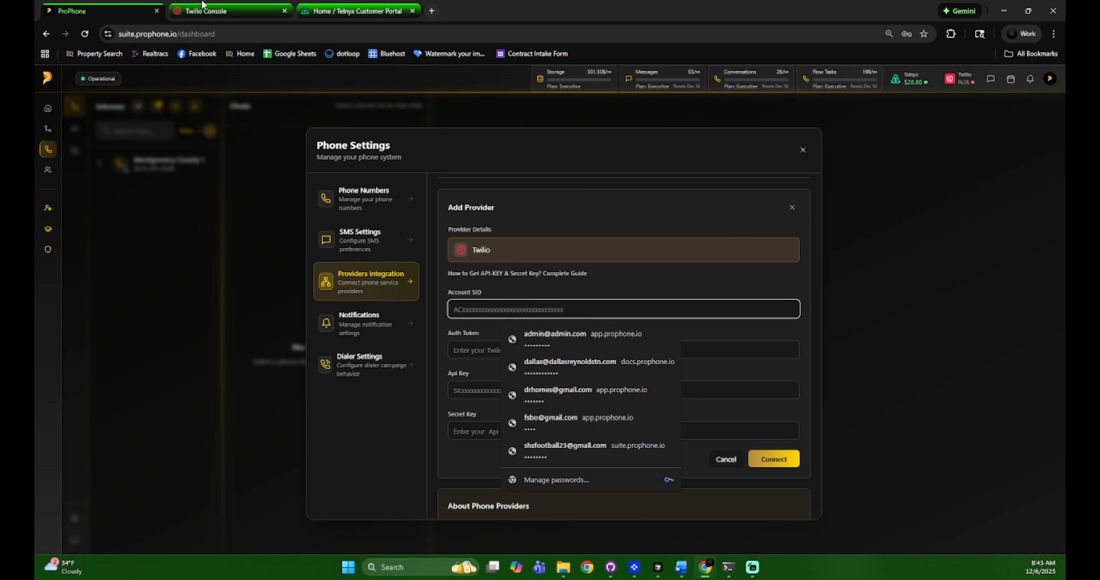
# - Locate the Auth Token in the Twilio console's account info and the matching field in ProPhone's provider form
pyautogui.hotkey('ctrl', 'Tab')
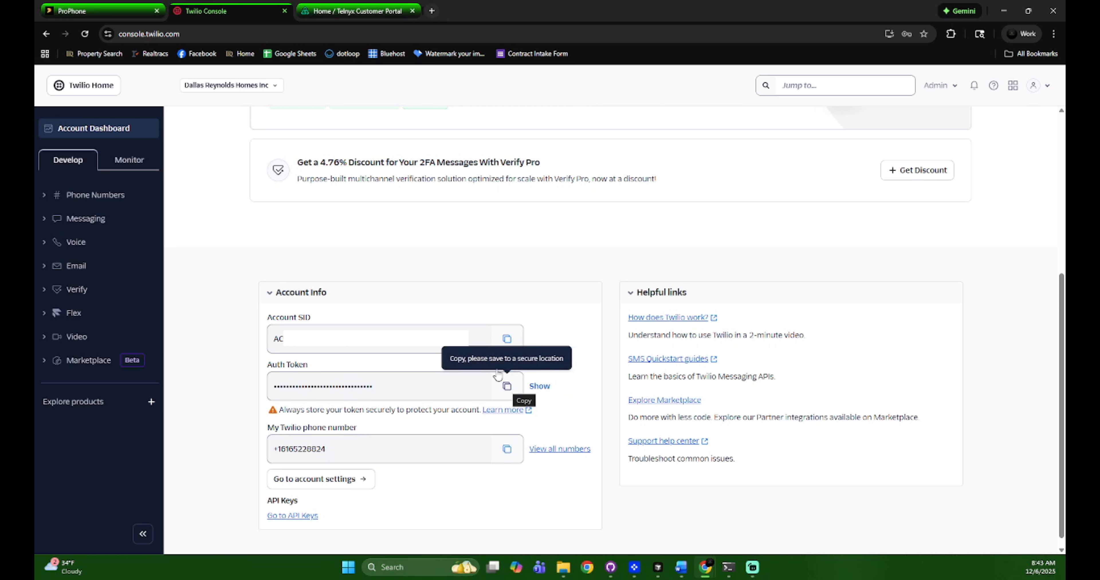
pyautogui.click(96, 6)
pyautogui.click(449, 353)
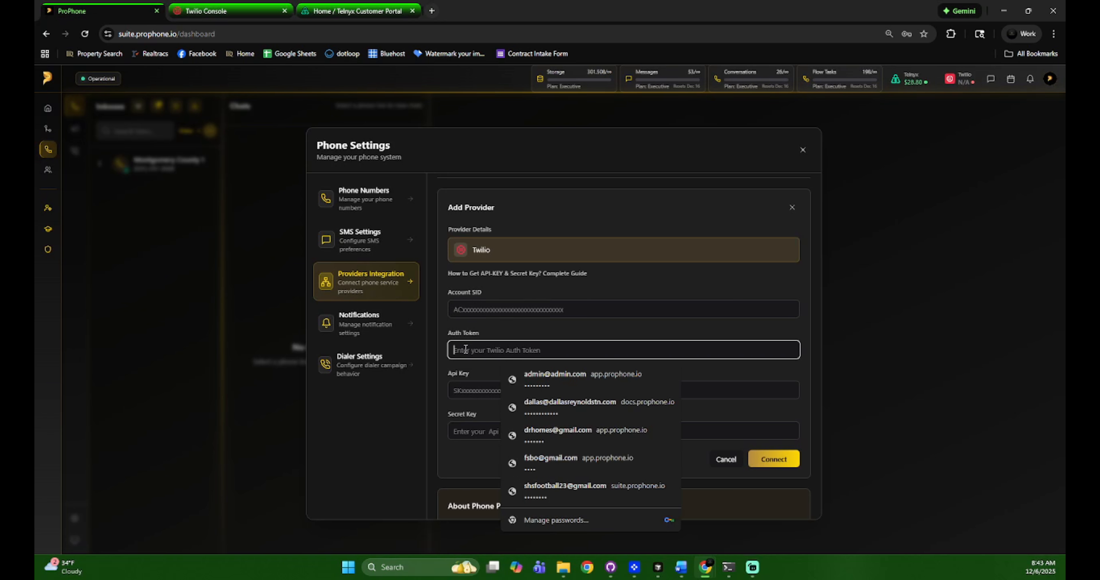
pyautogui.click(476, 333)
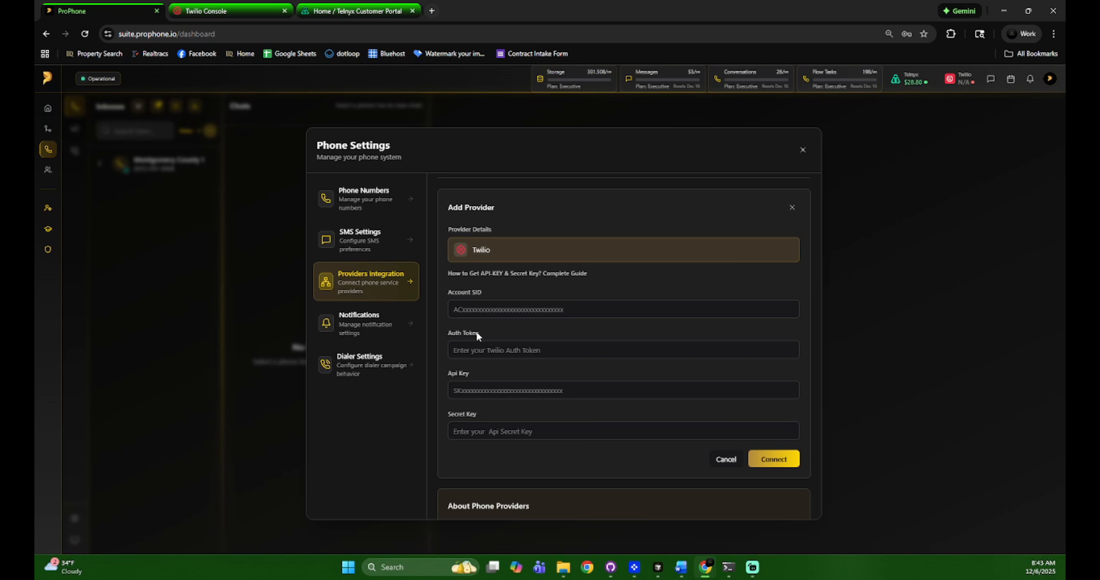
# - Create a Standard Twilio API key with the friendly name Test in the United States region
pyautogui.click(241, 9)
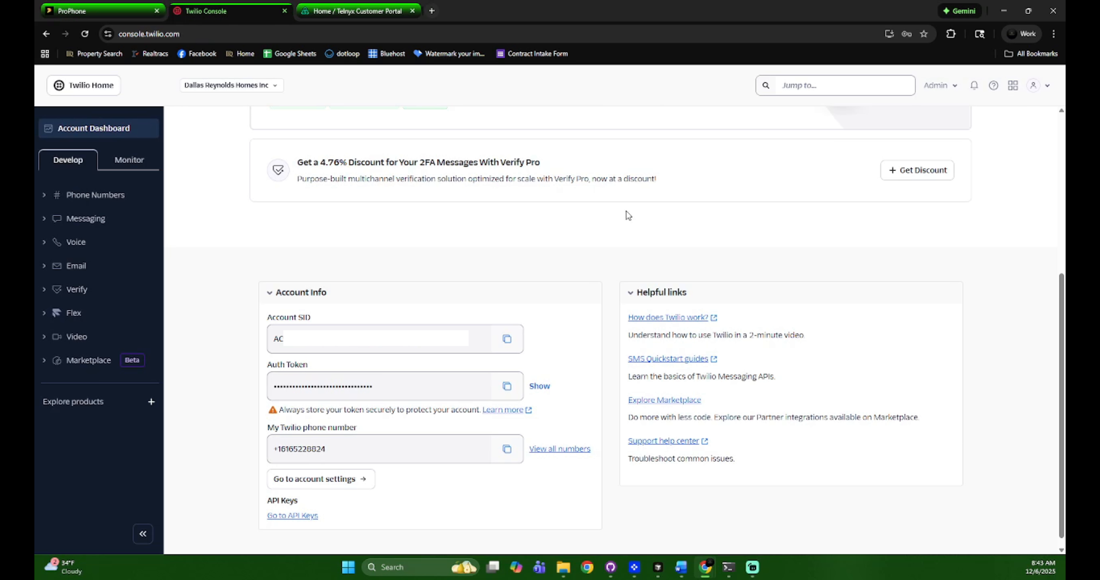
pyautogui.click(302, 517)
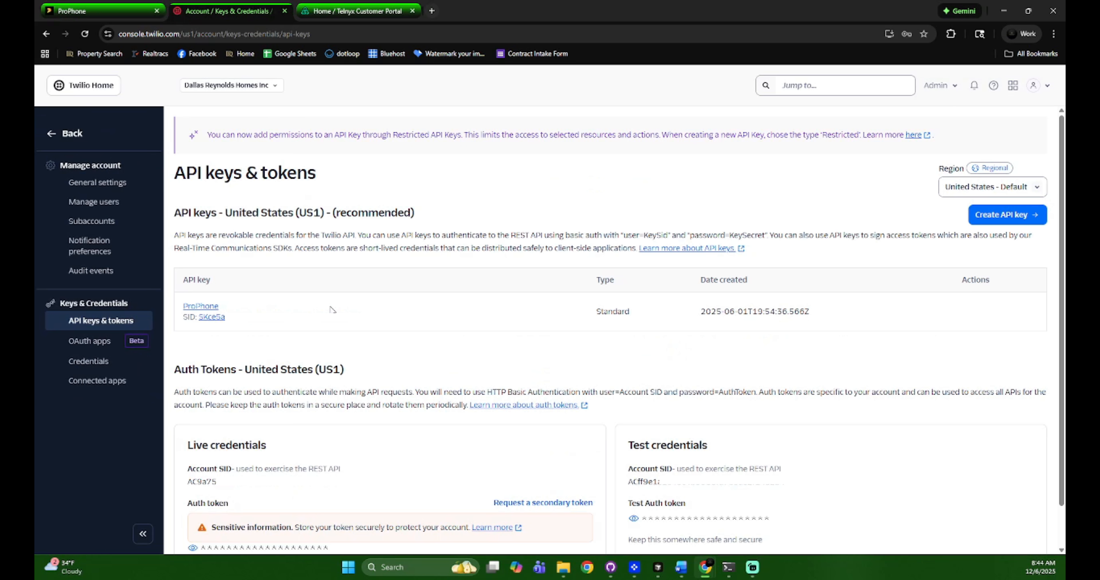
pyautogui.click(1006, 219)
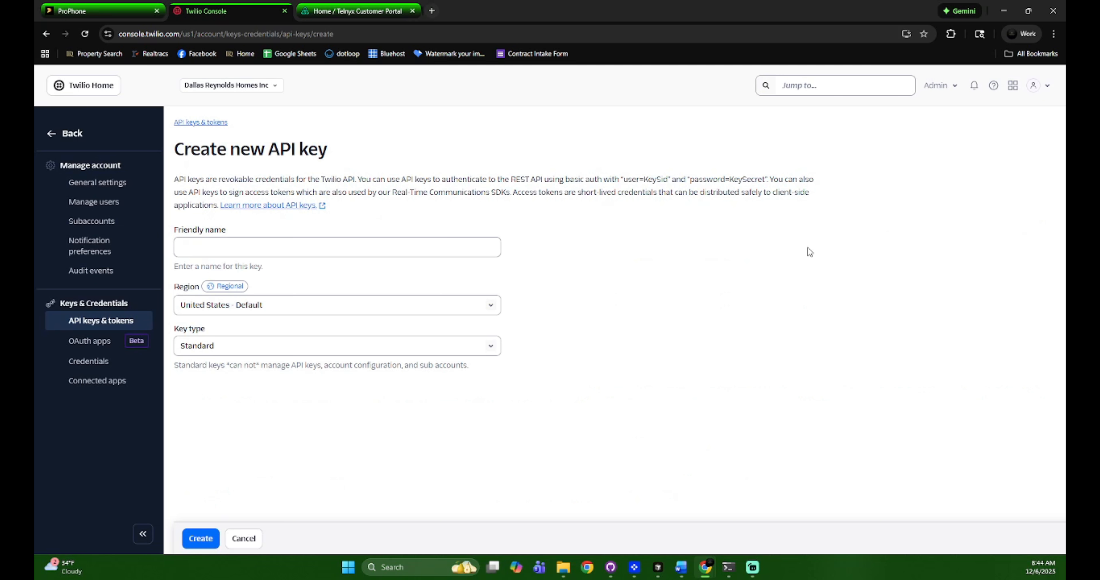
pyautogui.click(345, 241)
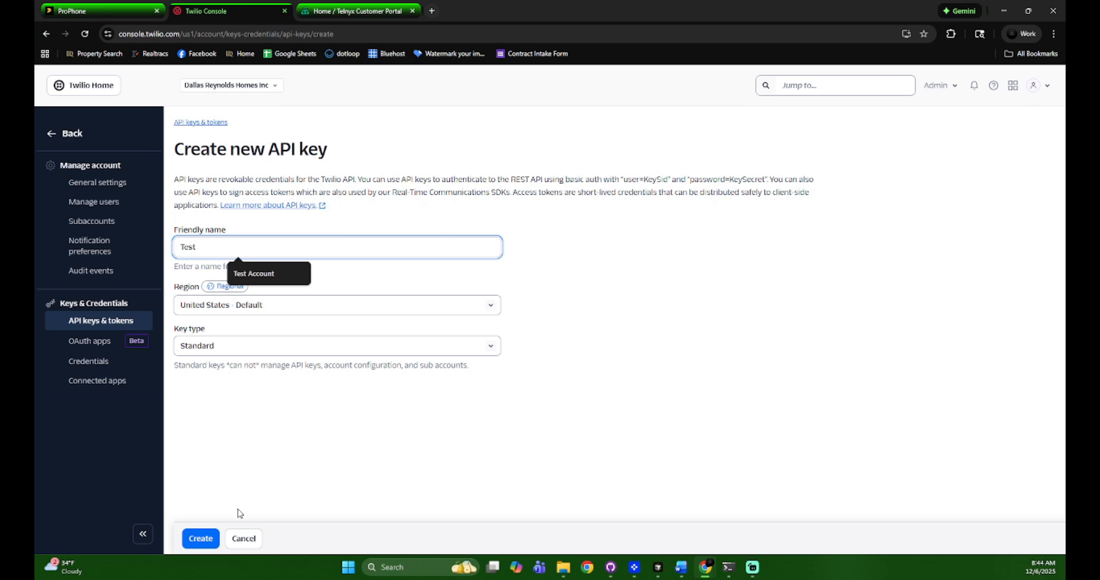
pyautogui.click(203, 537)
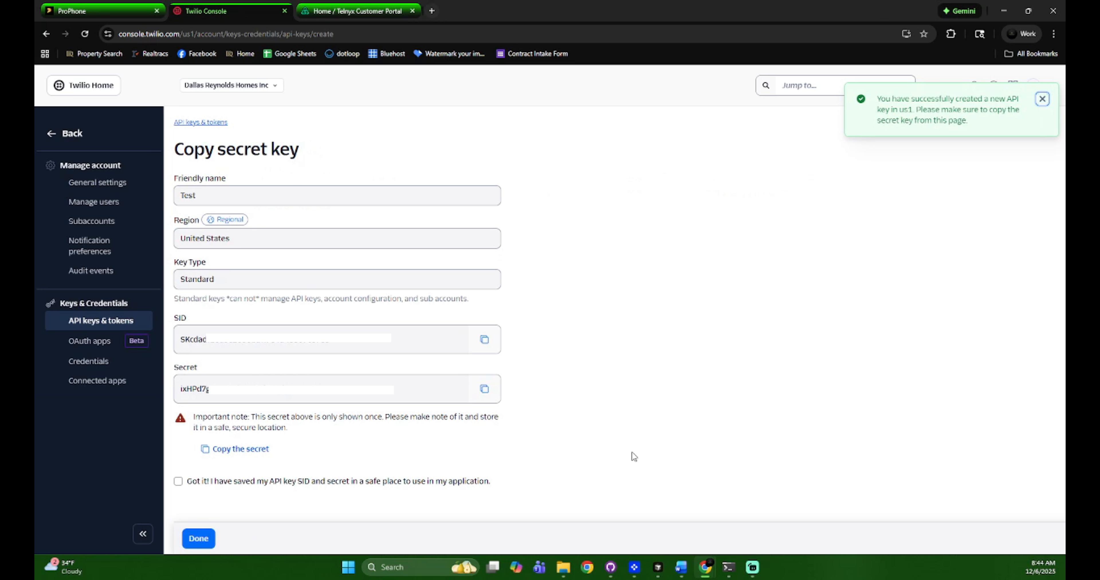
# - Copy the new key's SID and match its SID and secret to ProPhone's Api Key and Secret Key fields
pyautogui.click(484, 340)
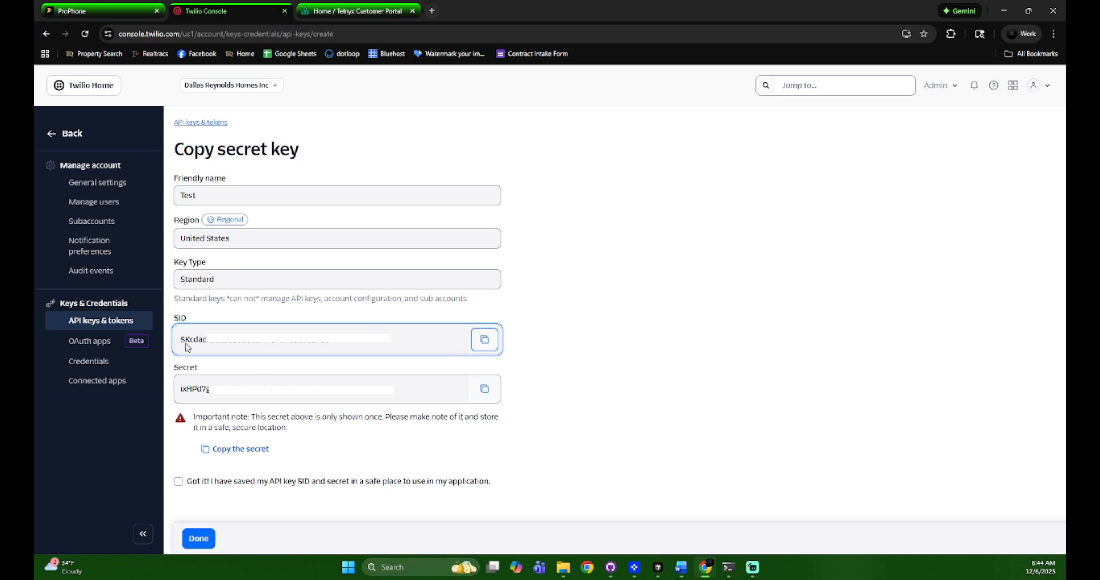
pyautogui.click(486, 341)
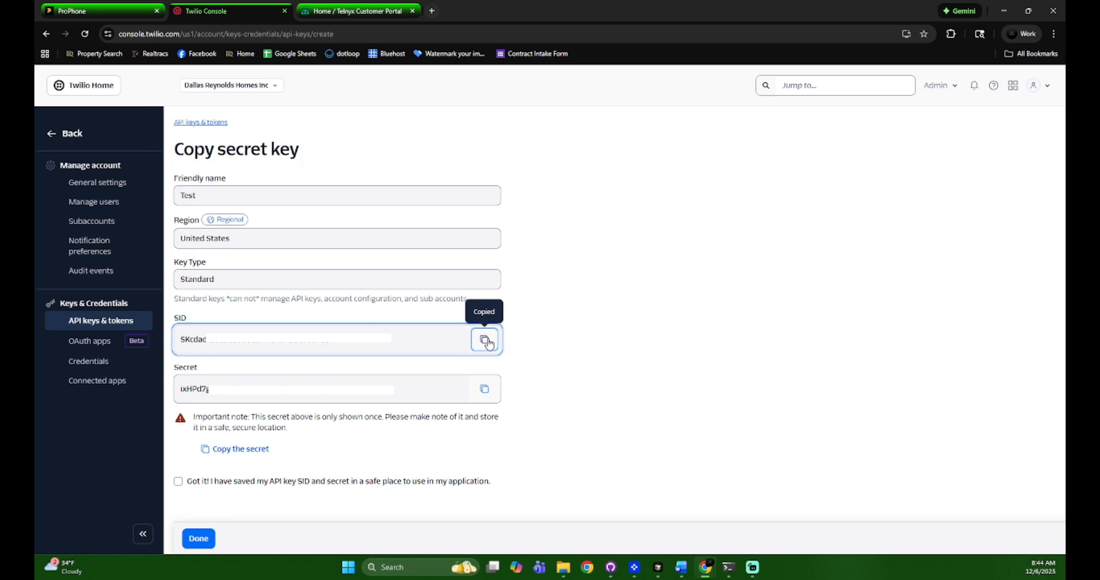
pyautogui.click(101, 11)
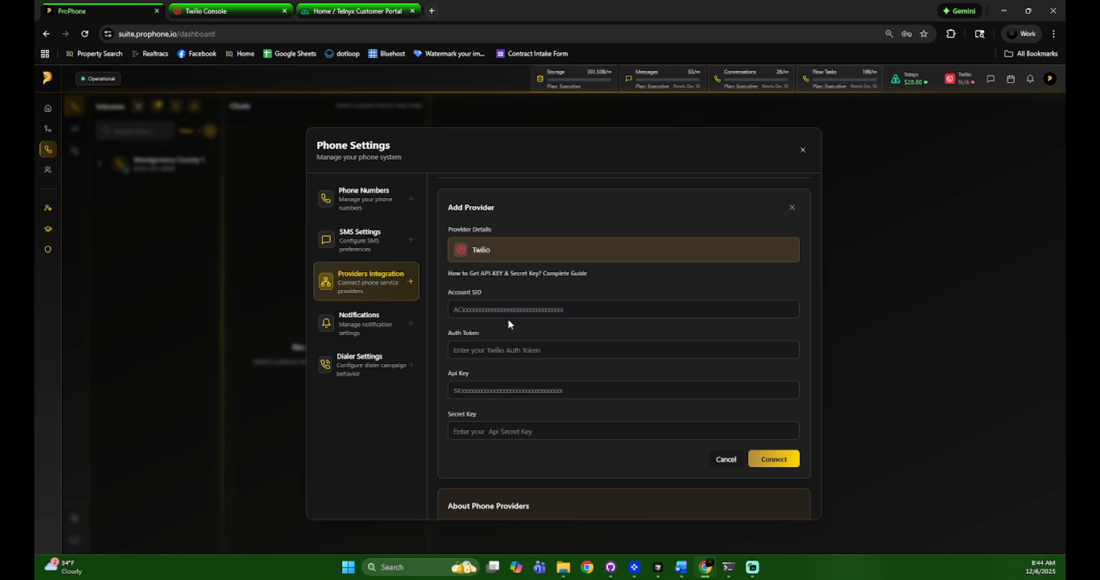
pyautogui.click(216, 5)
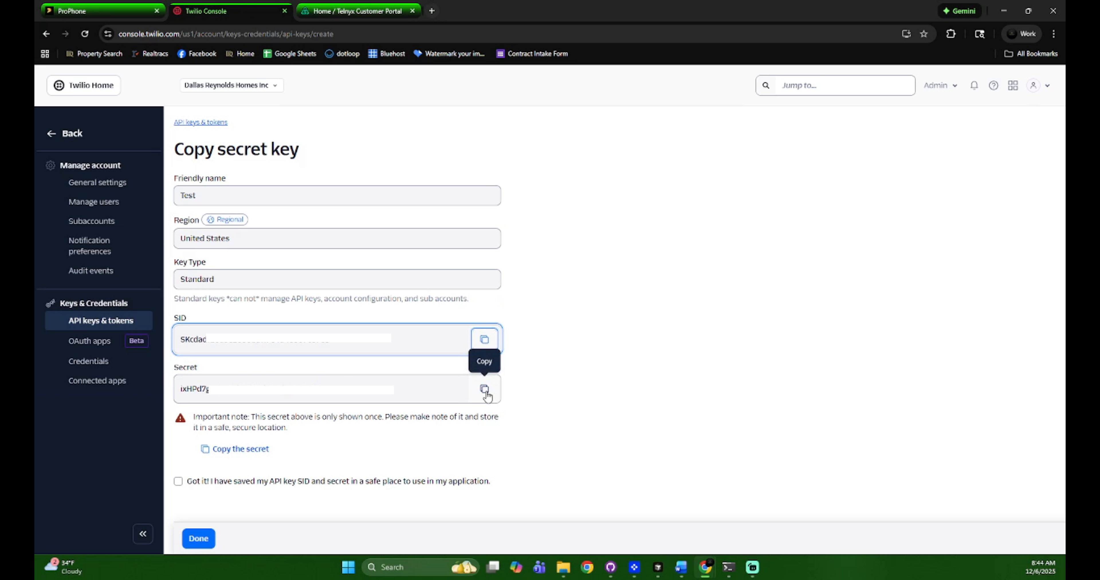
pyautogui.click(119, 12)
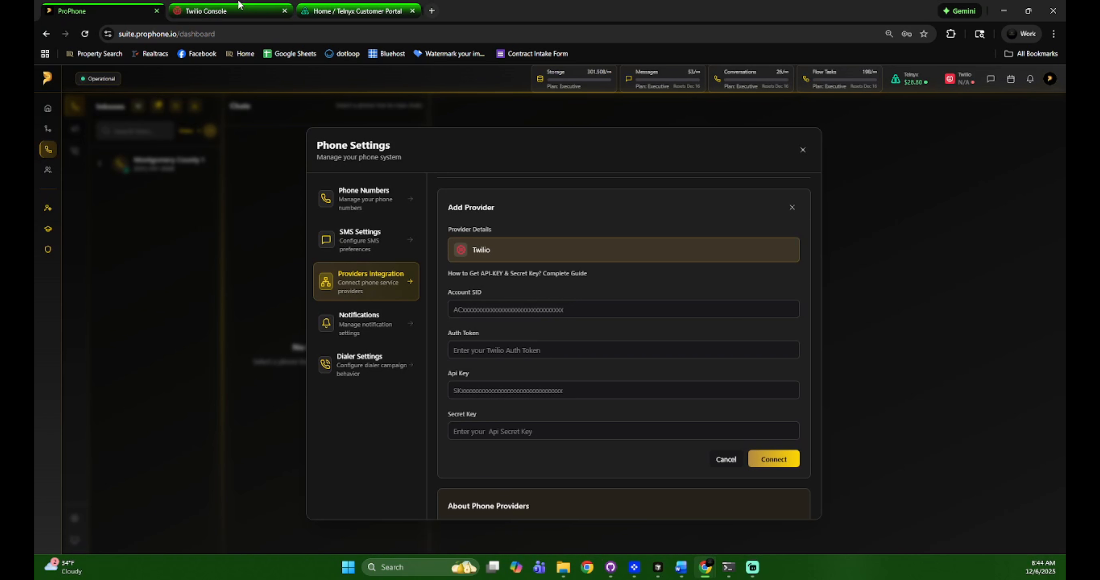
pyautogui.click(222, 10)
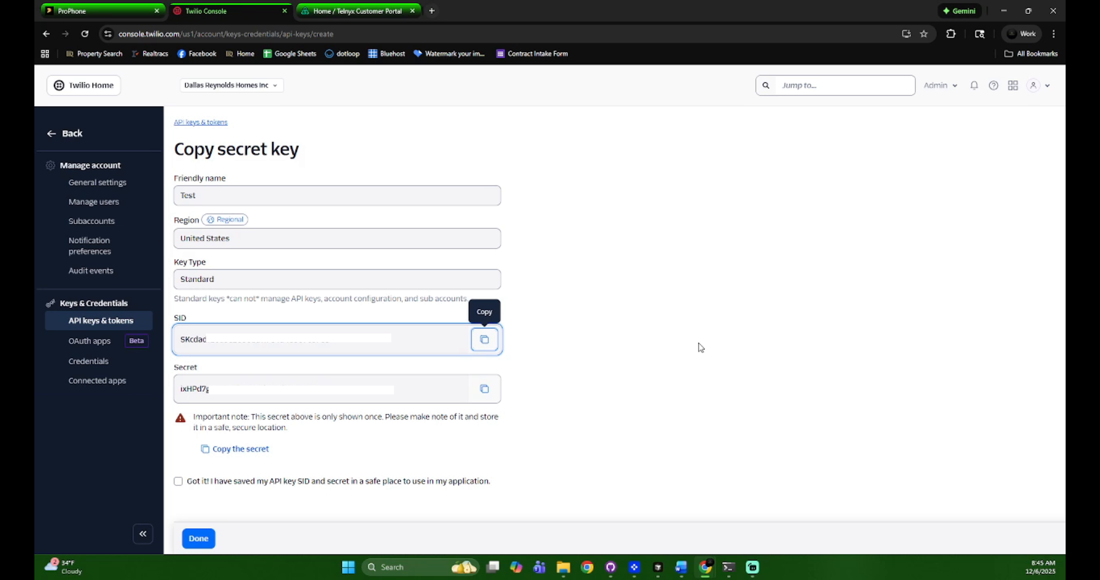
# - Acknowledge that the API key SID and secret are saved, and finish creating the Twilio key
pyautogui.click(689, 357)
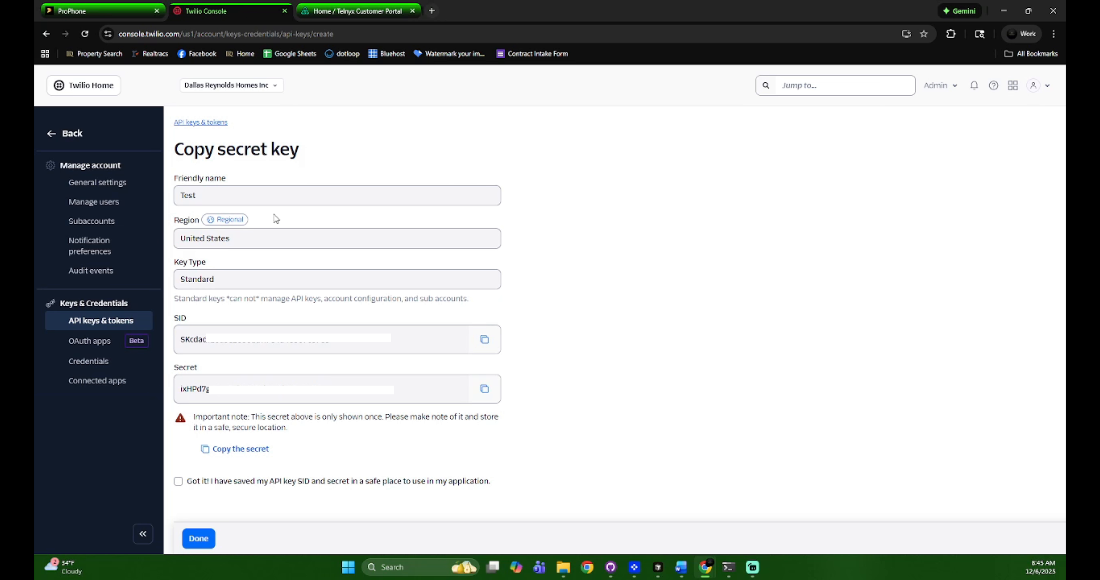
pyautogui.click(178, 481)
pyautogui.click(198, 538)
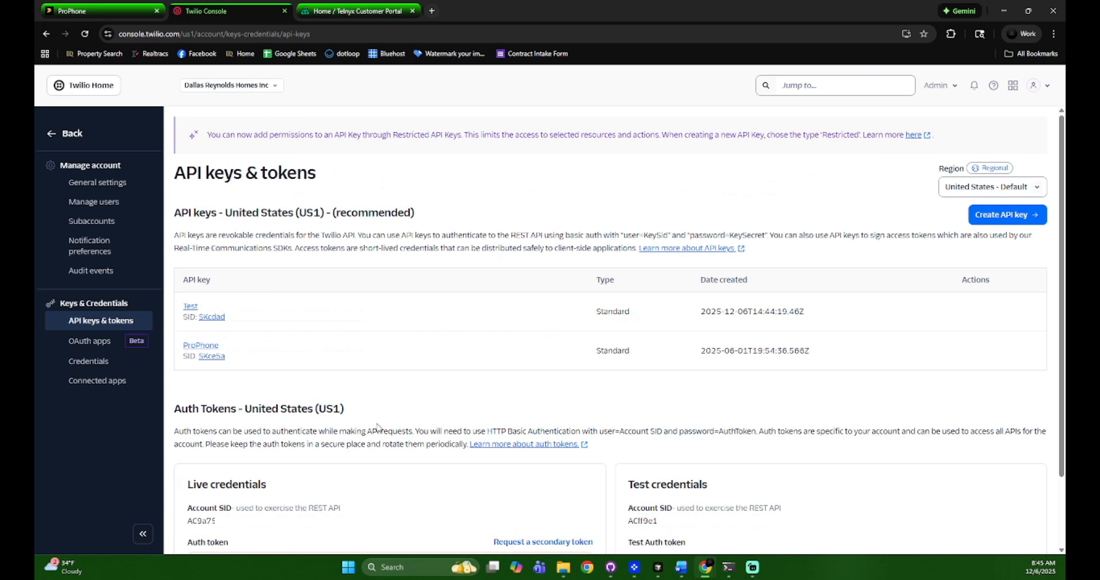
# - Switch to ProPhone, cancel the Twilio provider form, and disconnect the Telnyx provider
pyautogui.hotkey('ctrl', 'shift', 'Tab')
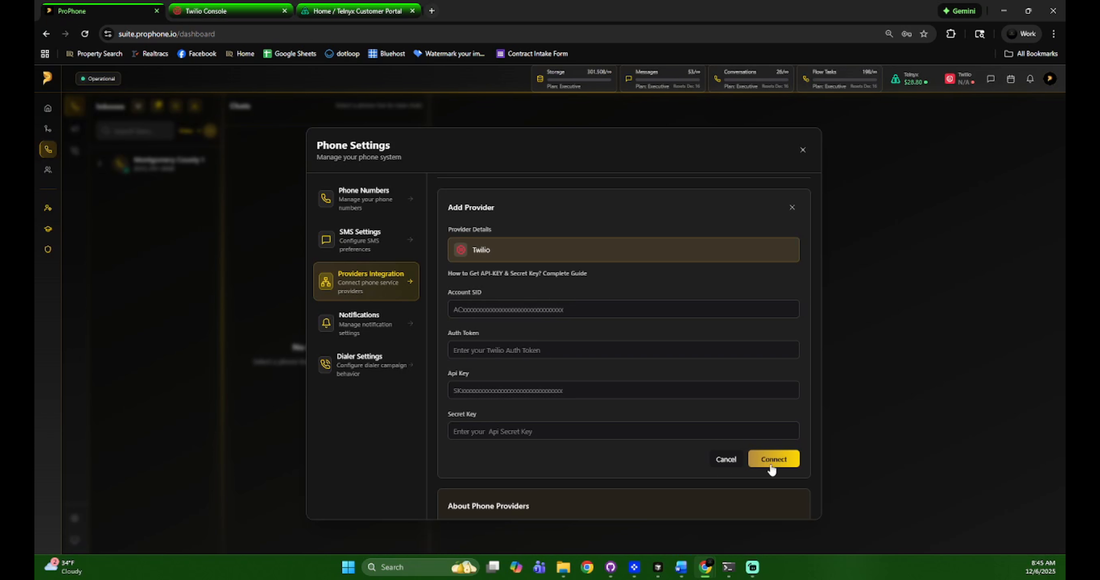
pyautogui.click(727, 459)
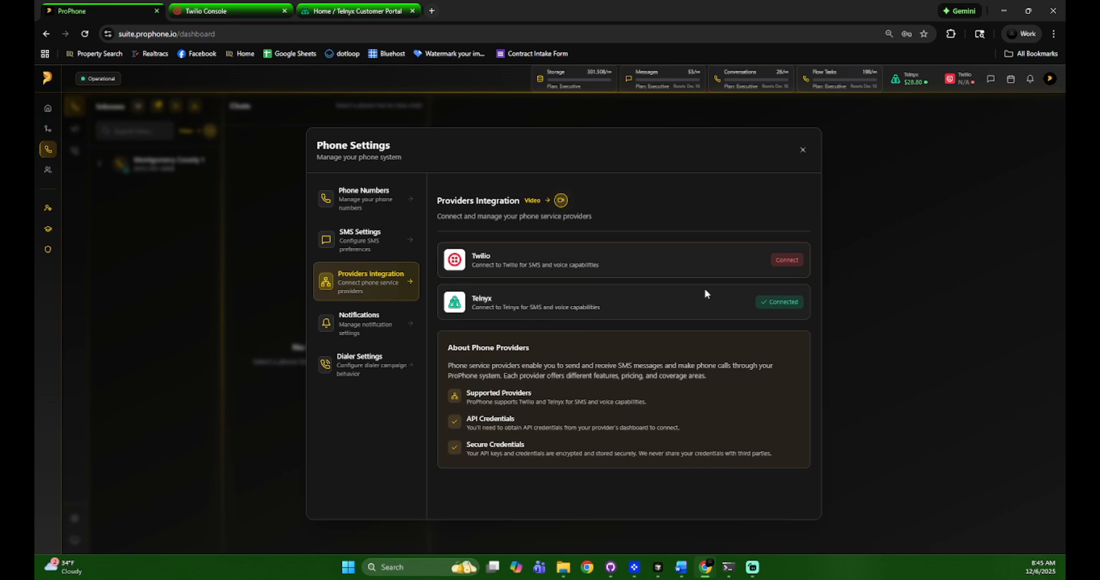
pyautogui.click(790, 303)
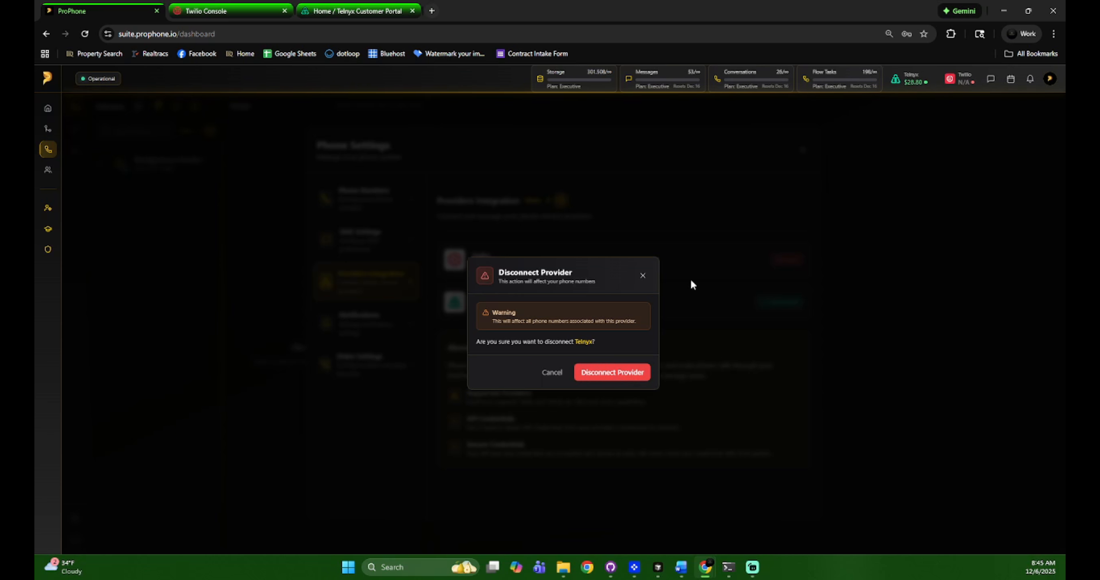
pyautogui.click(607, 375)
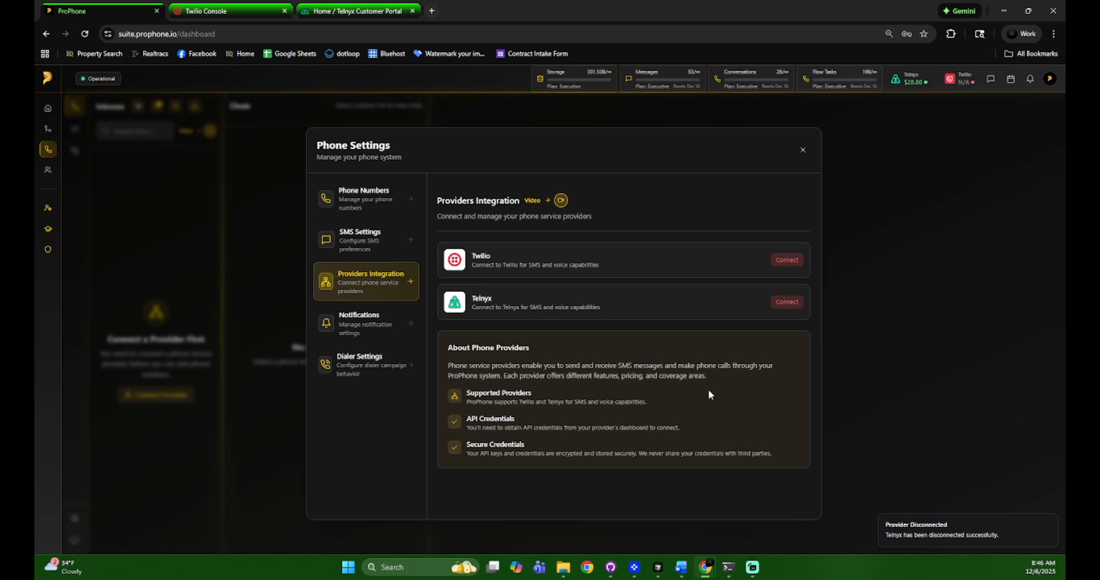
# - Start connecting Telnyx as a provider in ProPhone and open the API keys page in the Telnyx portal
pyautogui.click(783, 304)
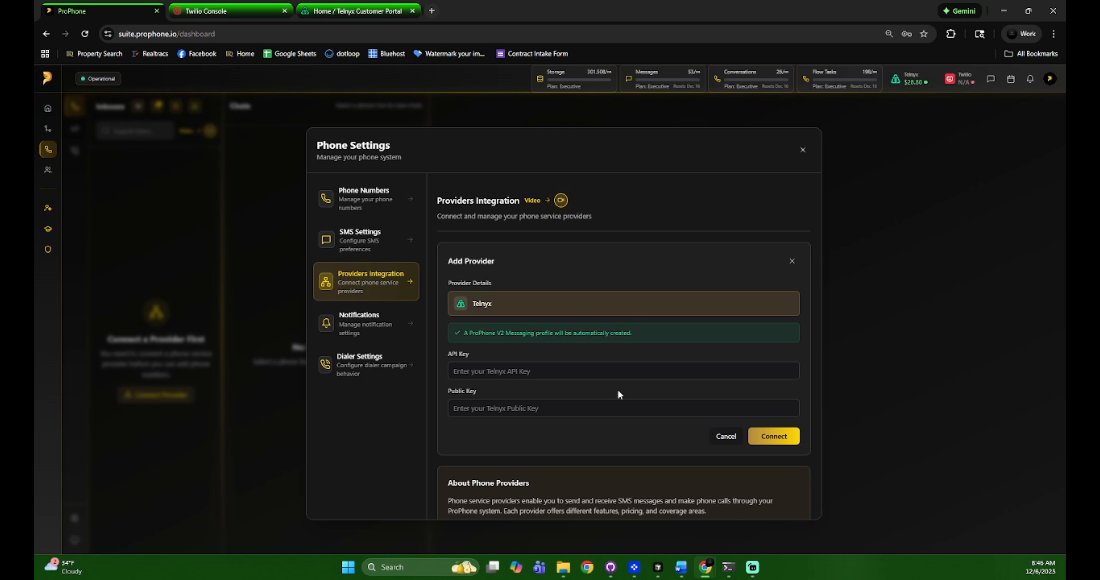
pyautogui.click(365, 9)
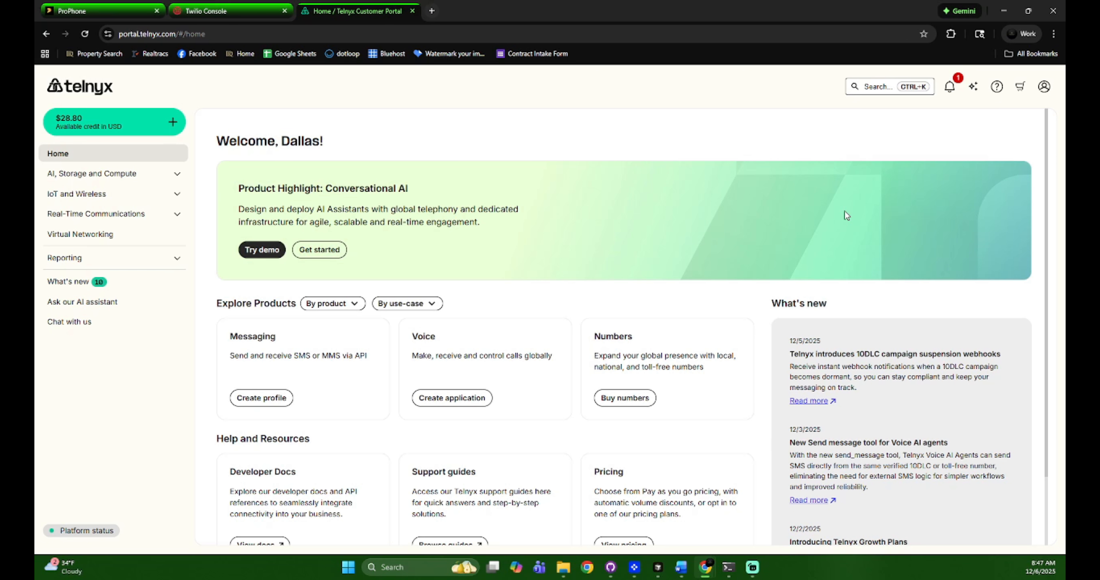
pyautogui.click(1044, 87)
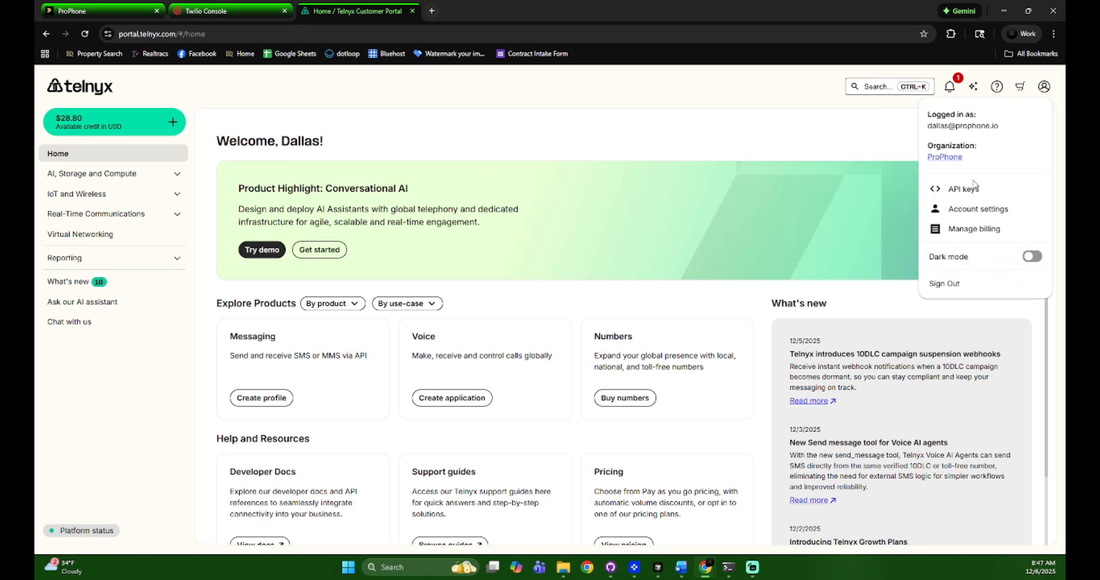
pyautogui.click(965, 190)
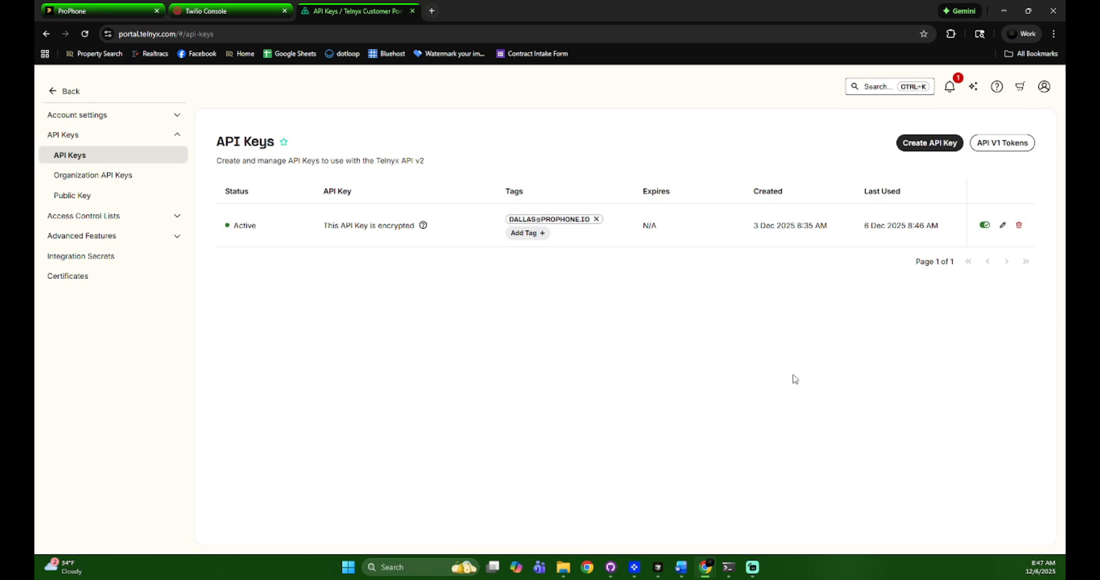
# - Create a Telnyx API key tagged "test" with no expiration and copy the key value
pyautogui.click(927, 143)
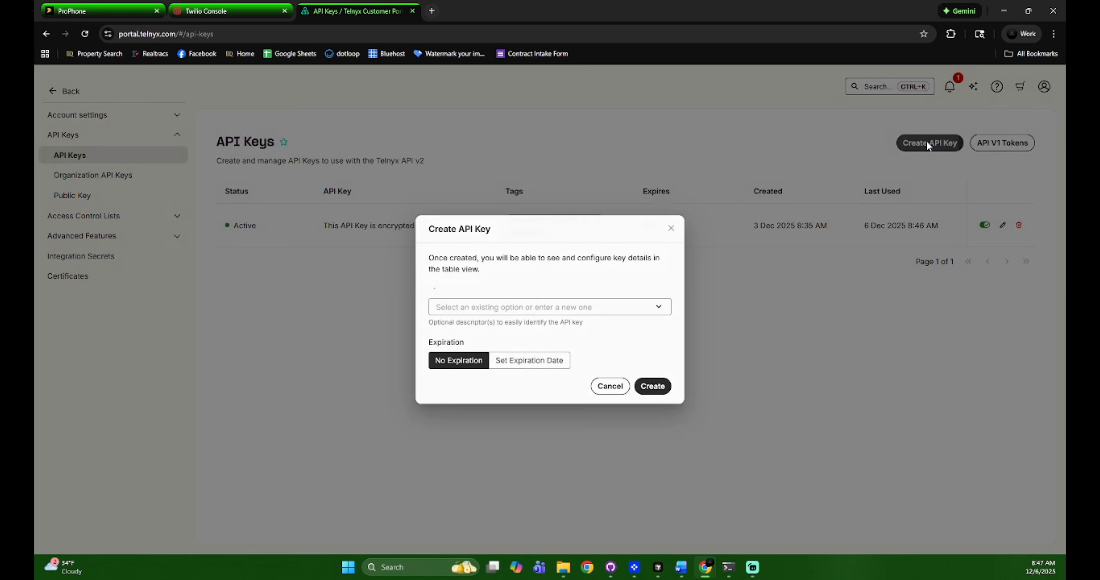
pyautogui.click(530, 303)
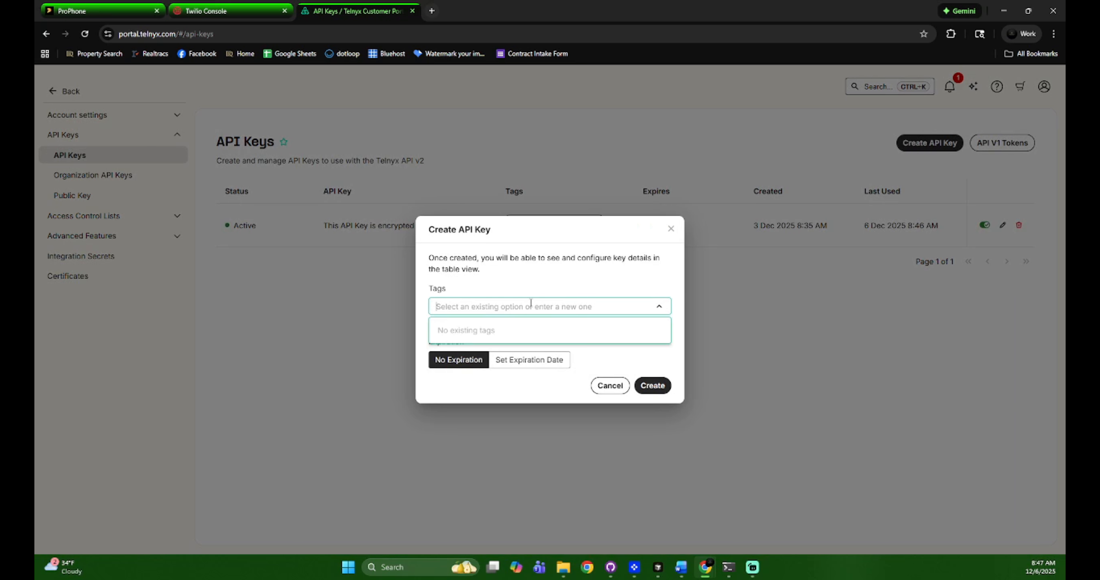
pyautogui.write('test')
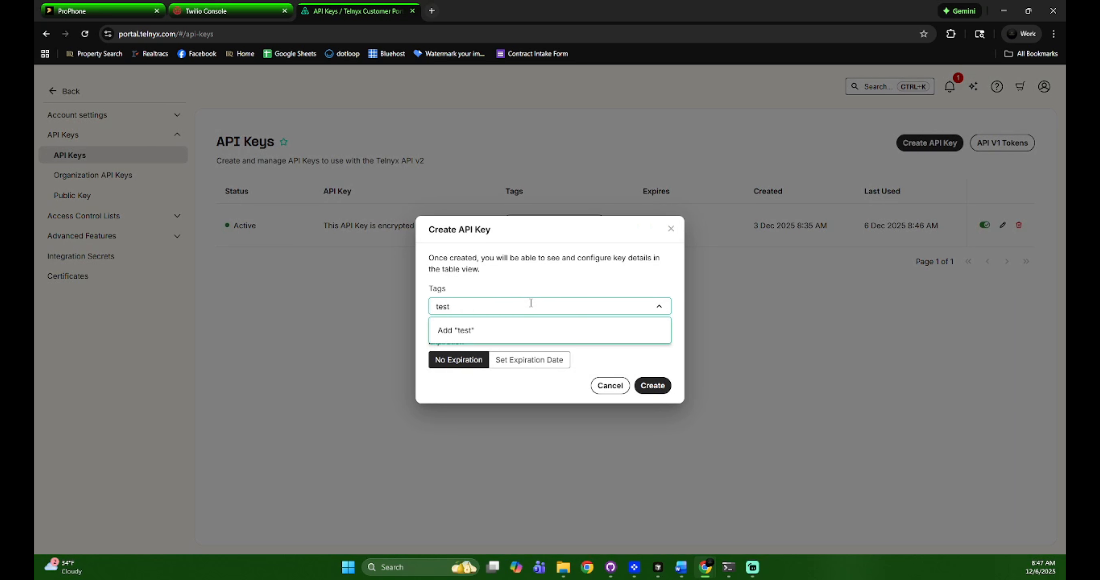
pyautogui.click(526, 331)
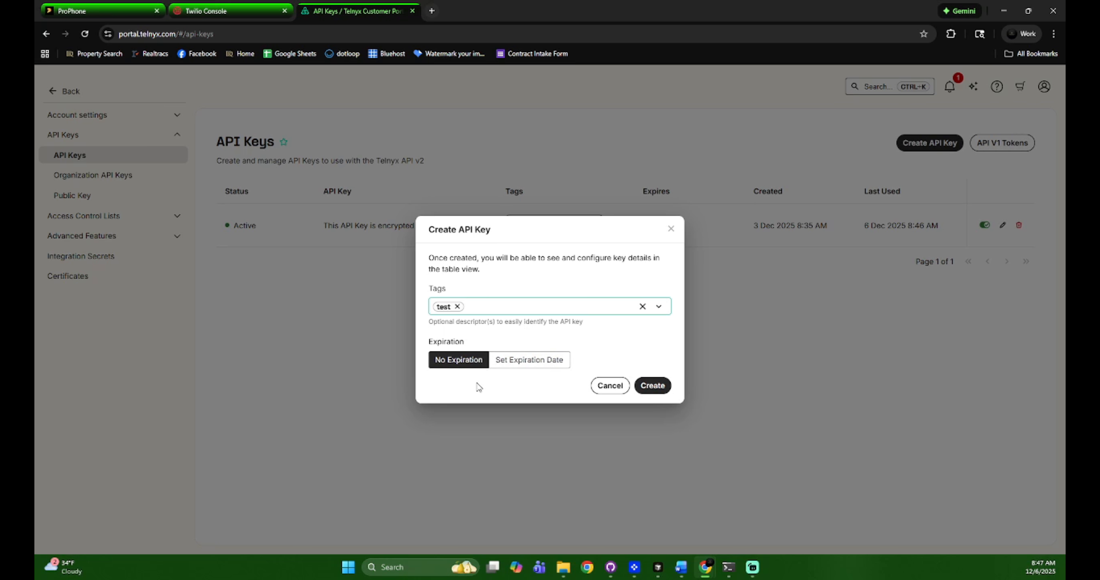
pyautogui.click(653, 386)
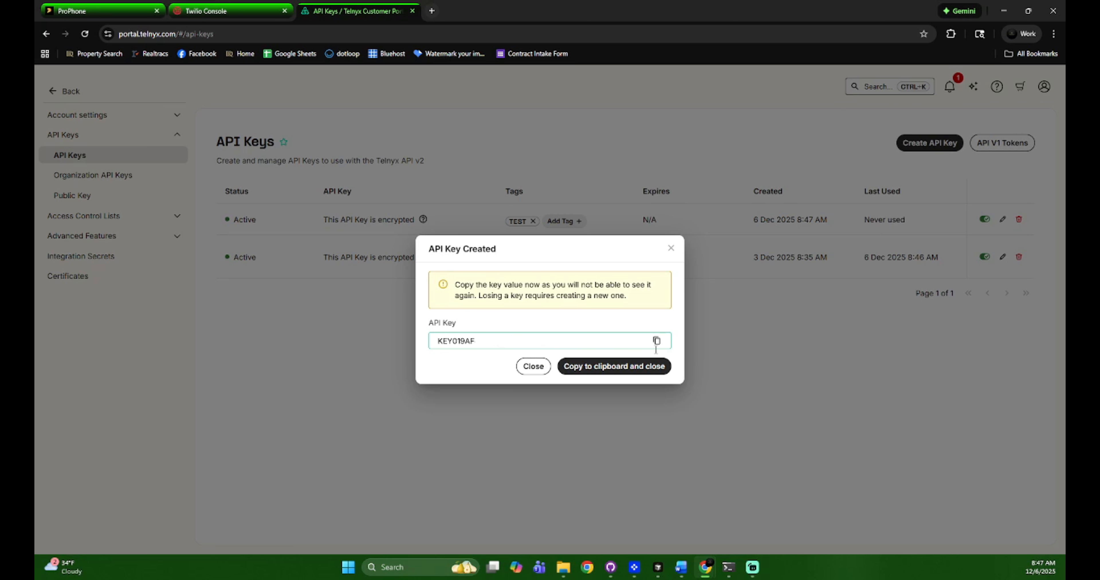
pyautogui.click(657, 343)
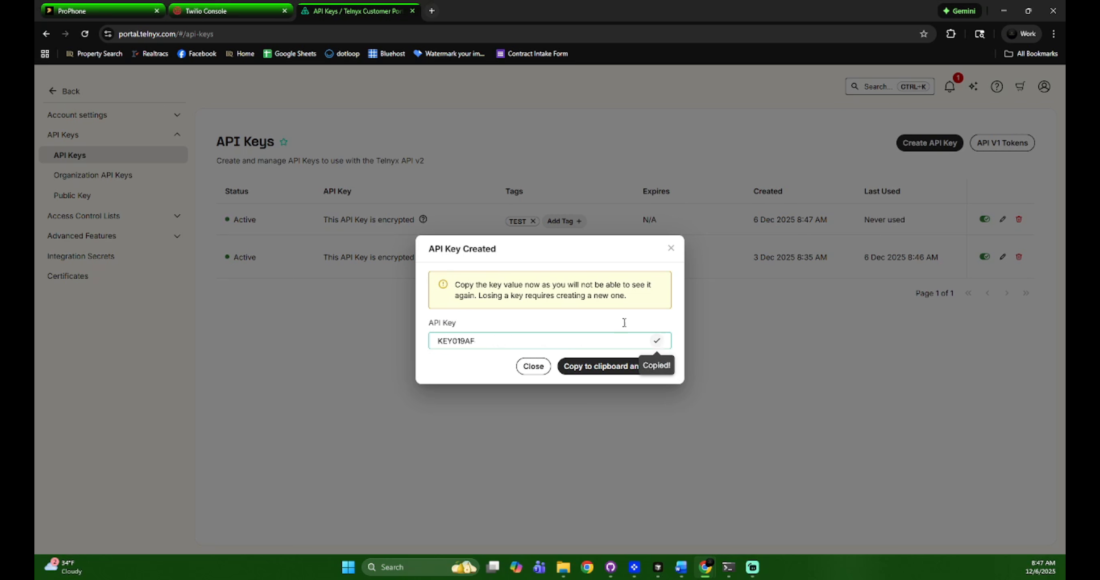
# - Switch to ProPhone and place the cursor in the Telnyx form's API Key field
pyautogui.click(102, 8)
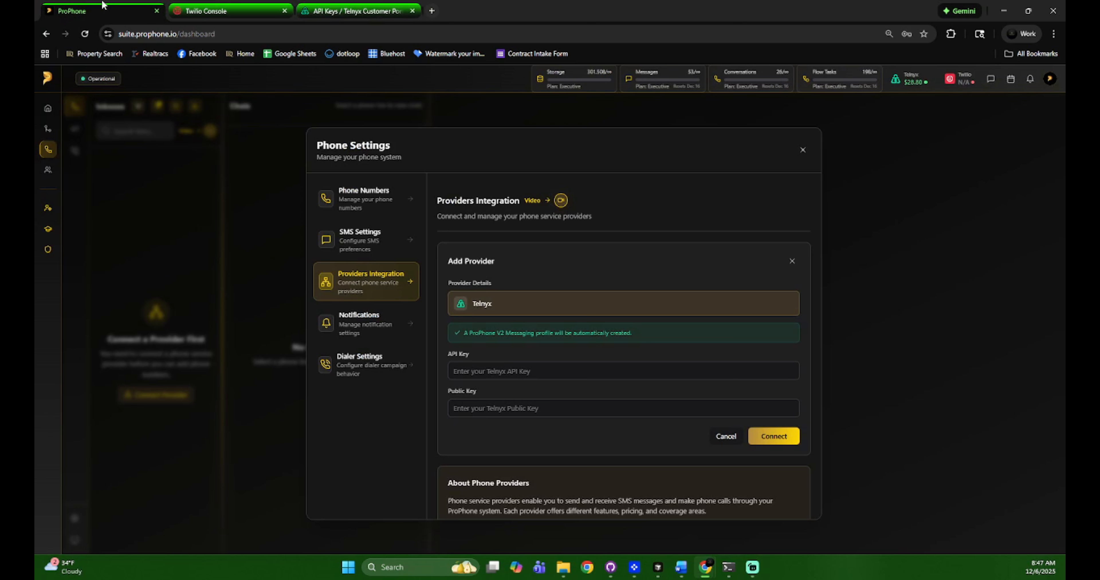
pyautogui.click(518, 372)
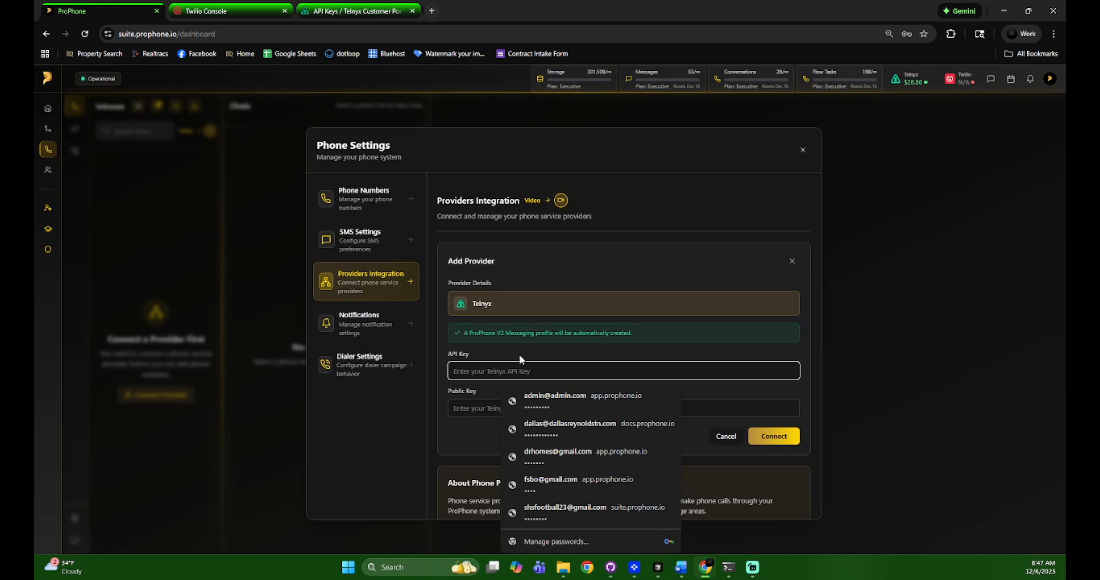
# - Return to the Telnyx portal, close the created API key notice, and open the Public Key page
pyautogui.click(330, 5)
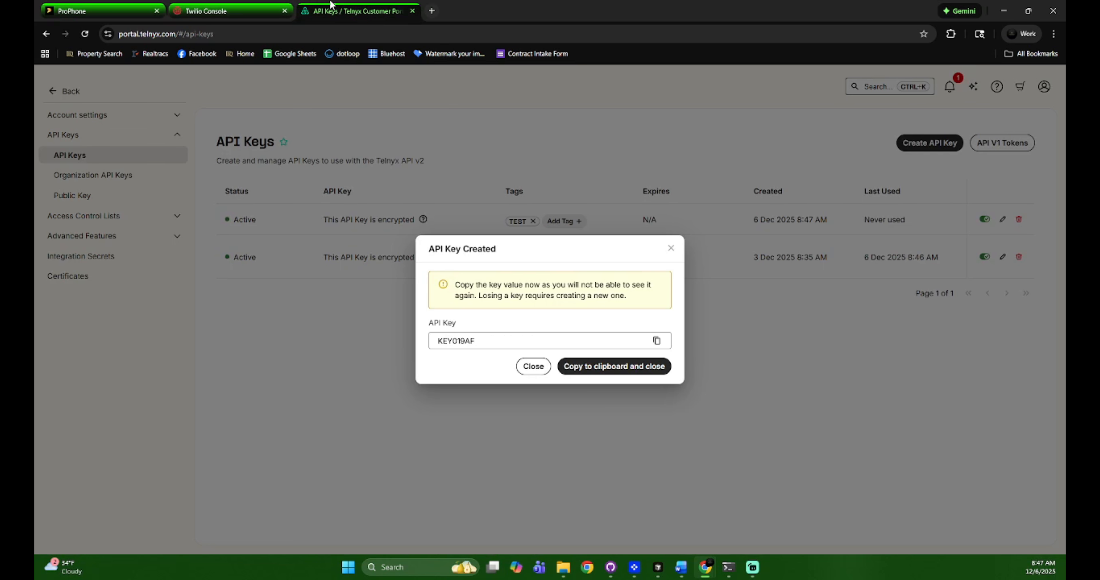
pyautogui.click(531, 370)
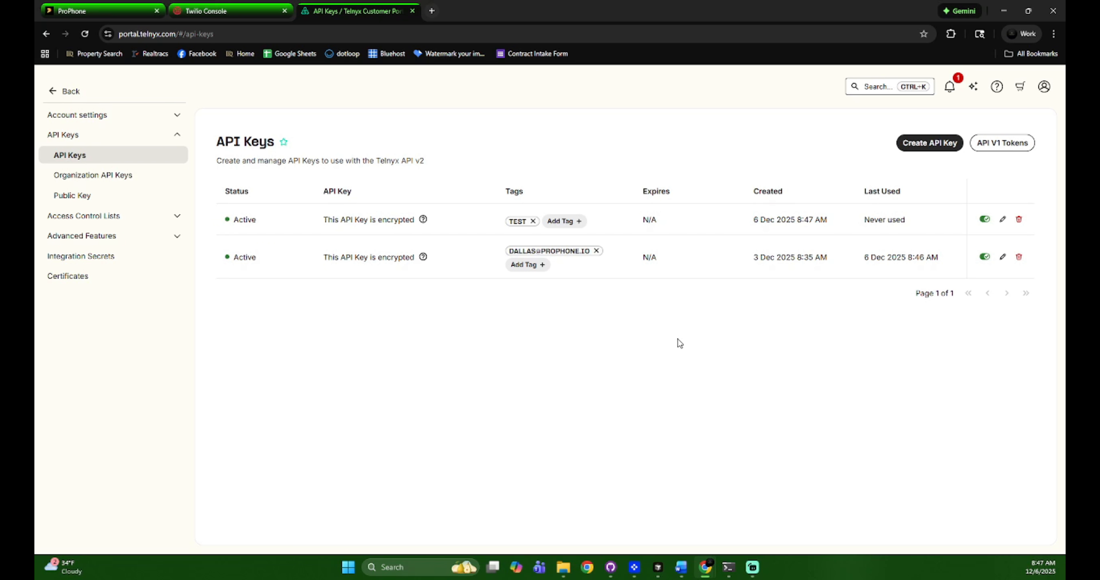
pyautogui.click(81, 201)
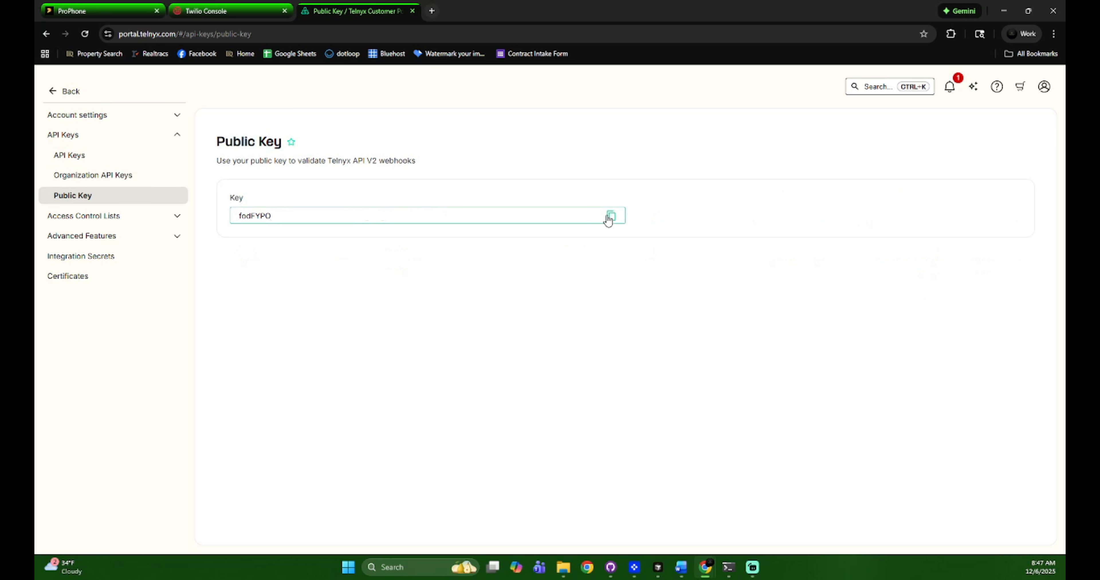
# - Switch to ProPhone and cancel the Telnyx provider form
pyautogui.click(102, 10)
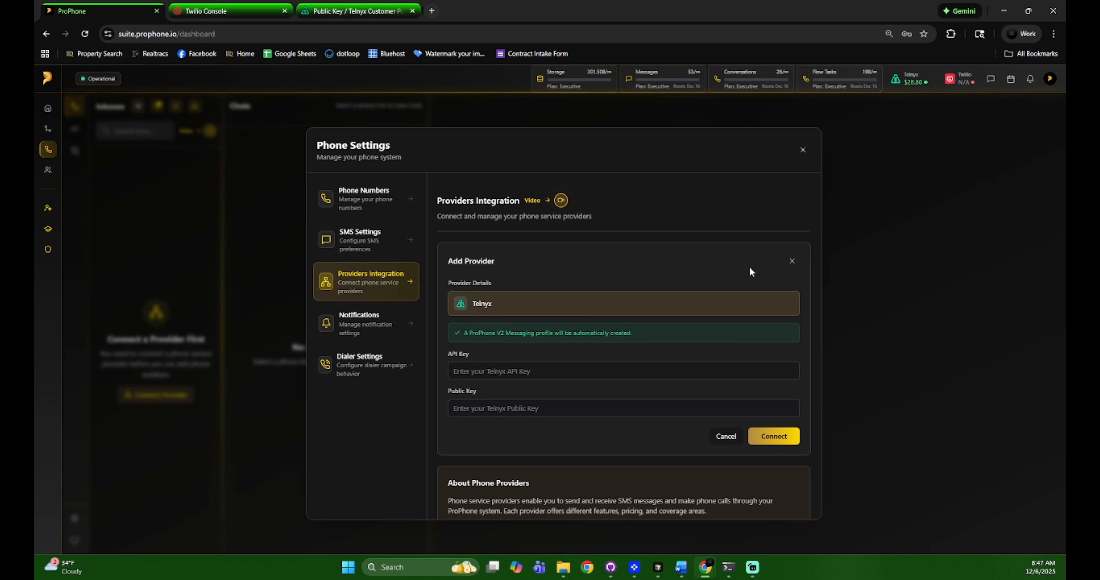
pyautogui.click(727, 435)
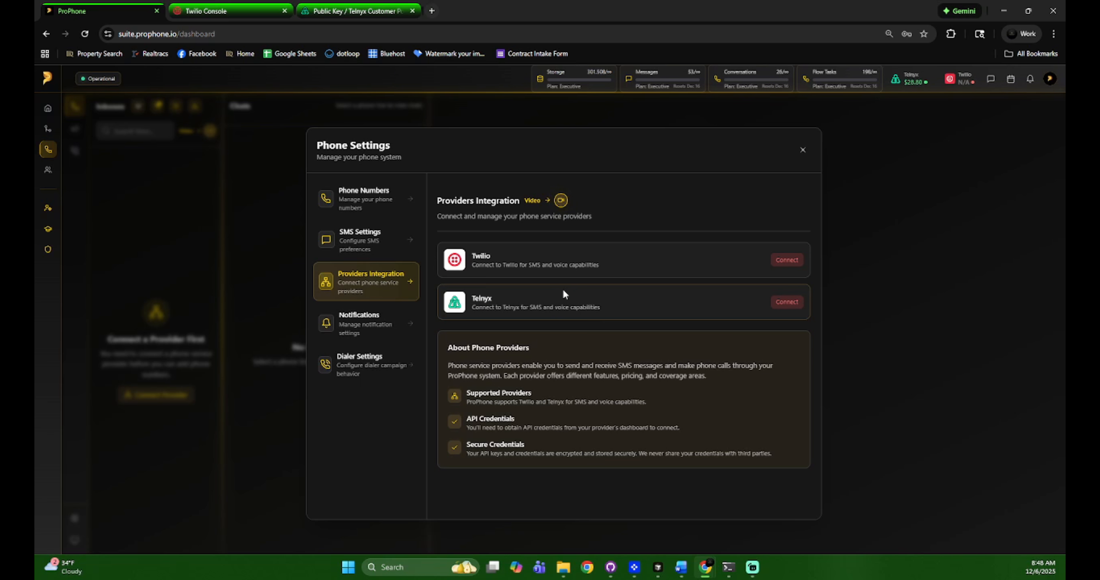
# - View the ProPhone account menu options and close the Phone Settings window
pyautogui.click(1049, 78)
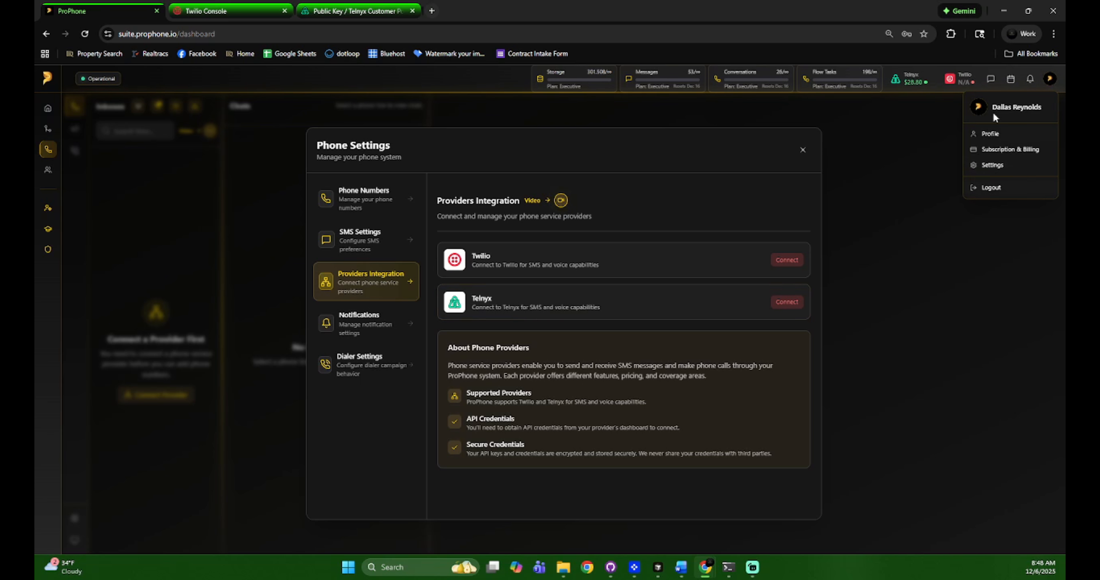
pyautogui.moveTo(60, 247)
pyautogui.click(947, 303)
pyautogui.click(1052, 80)
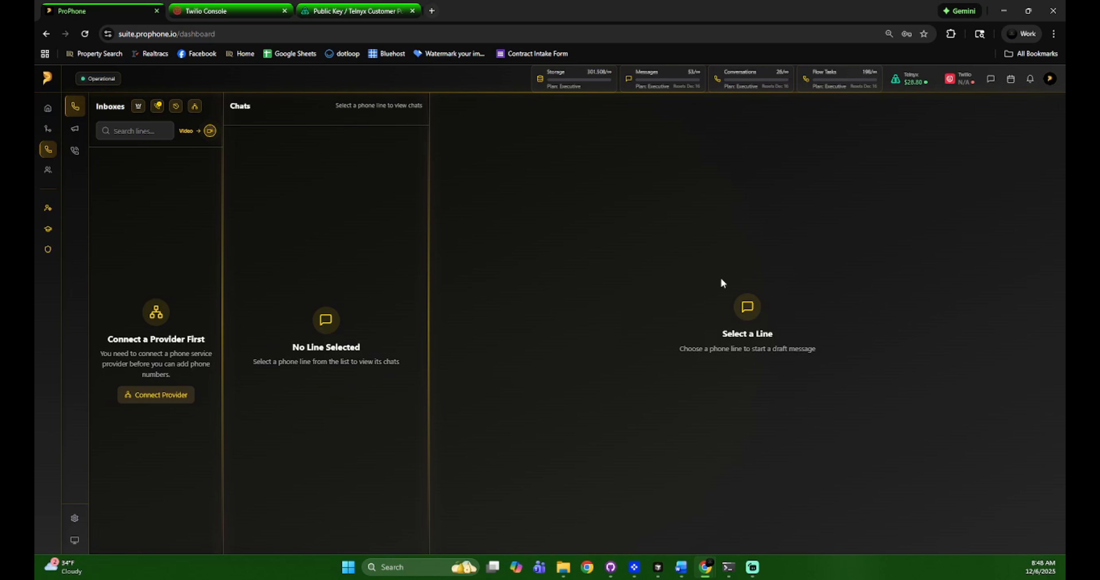